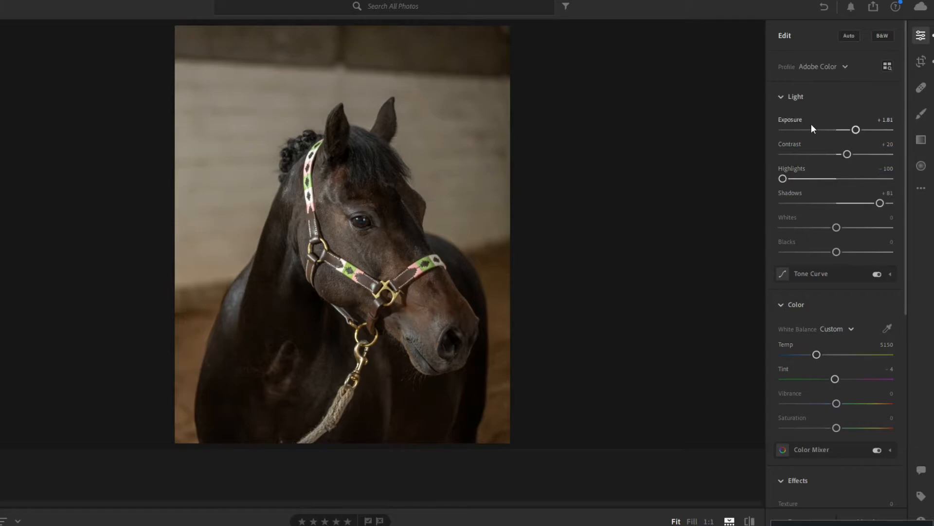
Set up a local adjustment brush with Exposure -4.00, Contrast +100, and Highlights, Shadows, Whites and Blacks all at -100
{"action": "left_click", "coordinate": [920, 116]}
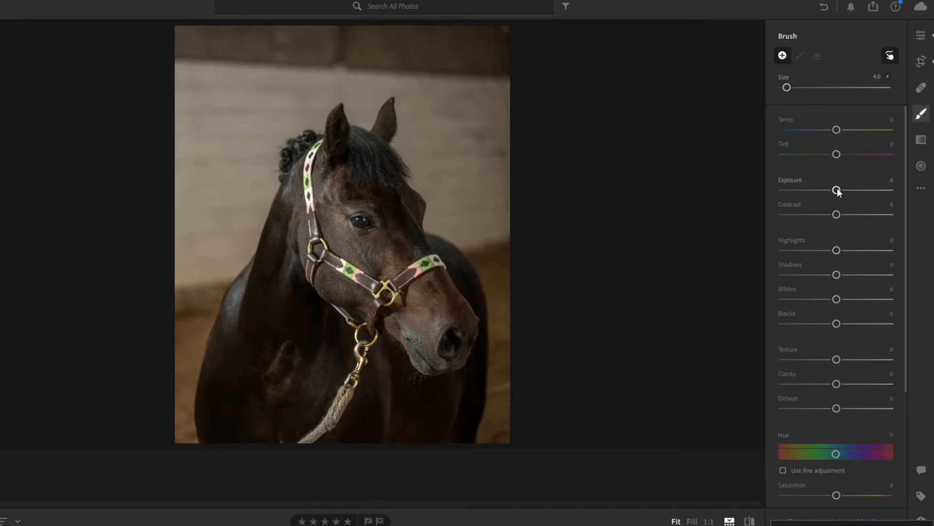
{"action": "left_click_drag", "start_coordinate": [835, 189], "coordinate": [777, 191]}
{"action": "left_click_drag", "start_coordinate": [837, 214], "coordinate": [875, 219]}
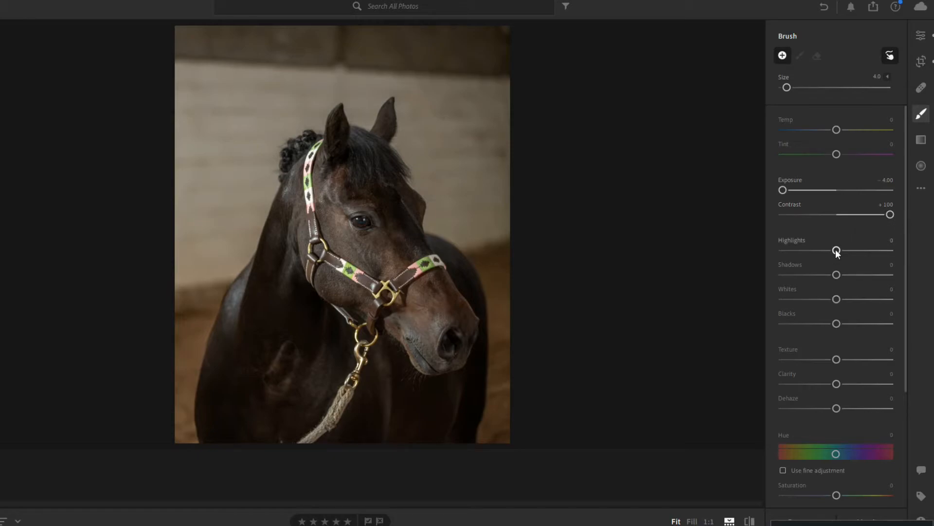
{"action": "left_click_drag", "start_coordinate": [837, 250], "coordinate": [772, 249]}
{"action": "left_click_drag", "start_coordinate": [836, 275], "coordinate": [763, 281]}
{"action": "left_click_drag", "start_coordinate": [837, 299], "coordinate": [789, 308]}
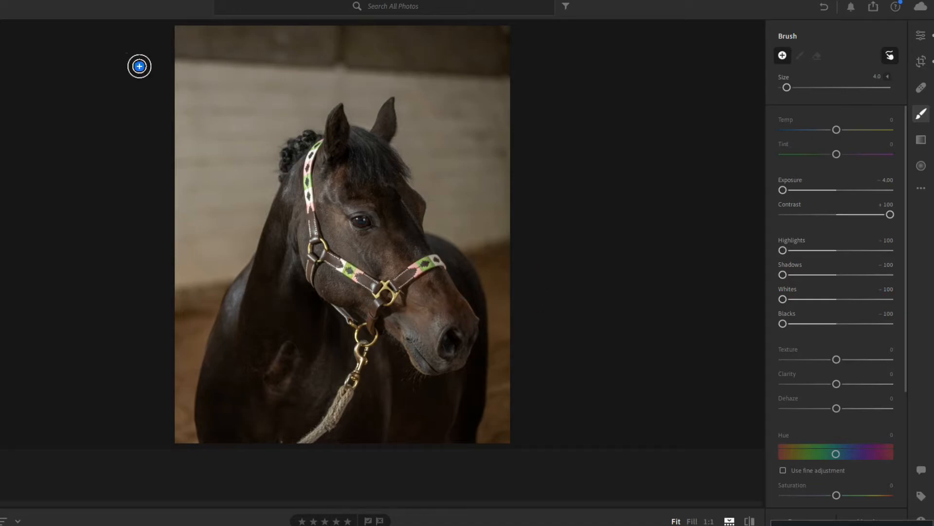
Paint out the background above the horse and behind its neck and mane, using a large brush for open areas and size 5 along the outline
{"action": "scroll", "coordinate": [226, 140], "scroll_direction": "up", "scroll_amount": 7}
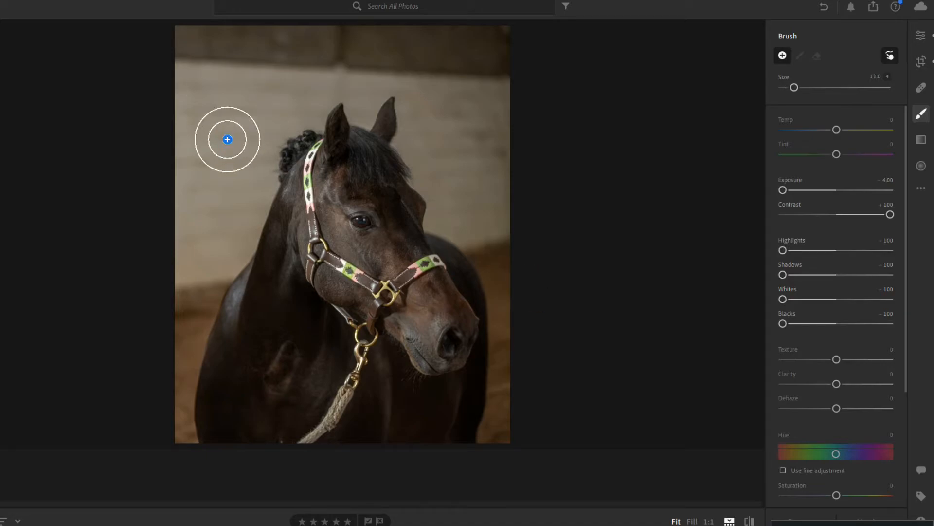
{"action": "mouse_move", "coordinate": [216, 134]}
{"action": "left_mouse_down"}
{"action": "mouse_move", "coordinate": [200, 154]}
{"action": "mouse_move", "coordinate": [167, 58]}
{"action": "mouse_move", "coordinate": [171, 140]}
{"action": "mouse_move", "coordinate": [191, 99]}
{"action": "mouse_move", "coordinate": [188, 58]}
{"action": "mouse_move", "coordinate": [209, 75]}
{"action": "mouse_move", "coordinate": [217, 39]}
{"action": "mouse_move", "coordinate": [255, 76]}
{"action": "mouse_move", "coordinate": [250, 60]}
{"action": "mouse_move", "coordinate": [284, 33]}
{"action": "mouse_move", "coordinate": [446, 51]}
{"action": "mouse_move", "coordinate": [267, 71]}
{"action": "mouse_move", "coordinate": [311, 81]}
{"action": "mouse_move", "coordinate": [225, 93]}
{"action": "mouse_move", "coordinate": [236, 137]}
{"action": "mouse_move", "coordinate": [258, 96]}
{"action": "mouse_move", "coordinate": [188, 271]}
{"action": "mouse_move", "coordinate": [191, 178]}
{"action": "mouse_move", "coordinate": [209, 209]}
{"action": "mouse_move", "coordinate": [173, 242]}
{"action": "mouse_move", "coordinate": [186, 334]}
{"action": "mouse_move", "coordinate": [195, 267]}
{"action": "mouse_move", "coordinate": [165, 259]}
{"action": "left_mouse_up"}
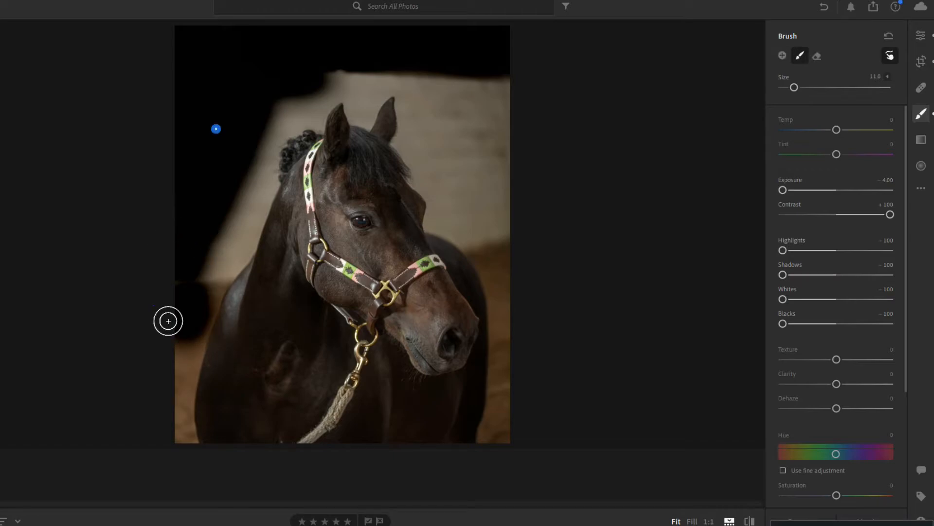
{"action": "key", "text": "bracketleft"}
{"action": "key", "text": "bracketleft"}
{"action": "key", "text": "bracketleft"}
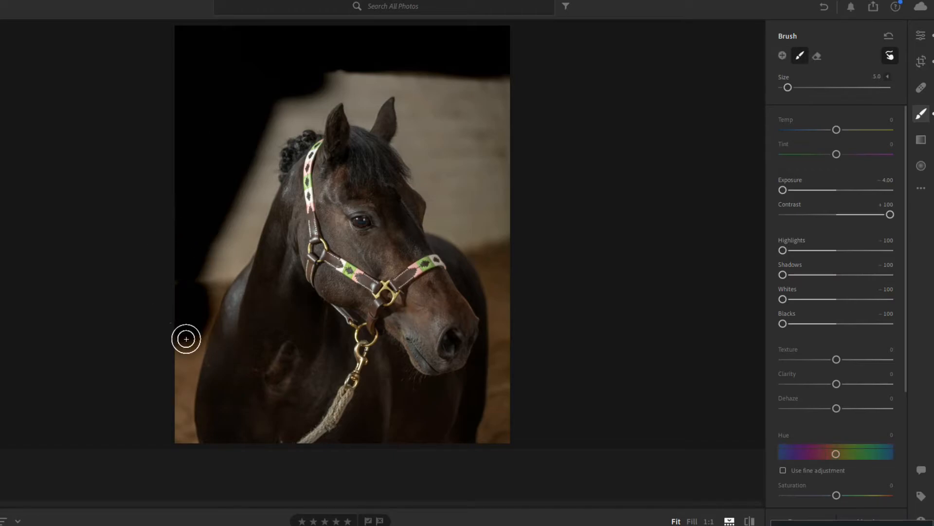
{"action": "mouse_move", "coordinate": [186, 338]}
{"action": "left_mouse_down"}
{"action": "mouse_move", "coordinate": [179, 364]}
{"action": "mouse_move", "coordinate": [175, 347]}
{"action": "mouse_move", "coordinate": [176, 416]}
{"action": "mouse_move", "coordinate": [183, 402]}
{"action": "mouse_move", "coordinate": [179, 438]}
{"action": "mouse_move", "coordinate": [190, 444]}
{"action": "mouse_move", "coordinate": [185, 419]}
{"action": "mouse_move", "coordinate": [198, 446]}
{"action": "mouse_move", "coordinate": [186, 334]}
{"action": "mouse_move", "coordinate": [184, 382]}
{"action": "mouse_move", "coordinate": [200, 322]}
{"action": "mouse_move", "coordinate": [186, 383]}
{"action": "mouse_move", "coordinate": [211, 287]}
{"action": "mouse_move", "coordinate": [195, 328]}
{"action": "mouse_move", "coordinate": [233, 247]}
{"action": "mouse_move", "coordinate": [268, 247]}
{"action": "mouse_move", "coordinate": [252, 241]}
{"action": "mouse_move", "coordinate": [220, 289]}
{"action": "mouse_move", "coordinate": [247, 252]}
{"action": "mouse_move", "coordinate": [254, 223]}
{"action": "mouse_move", "coordinate": [253, 242]}
{"action": "mouse_move", "coordinate": [252, 193]}
{"action": "mouse_move", "coordinate": [250, 224]}
{"action": "mouse_move", "coordinate": [249, 209]}
{"action": "mouse_move", "coordinate": [229, 251]}
{"action": "mouse_move", "coordinate": [232, 209]}
{"action": "mouse_move", "coordinate": [223, 210]}
{"action": "mouse_move", "coordinate": [198, 295]}
{"action": "mouse_move", "coordinate": [219, 246]}
{"action": "mouse_move", "coordinate": [214, 270]}
{"action": "mouse_move", "coordinate": [244, 214]}
{"action": "left_mouse_up"}
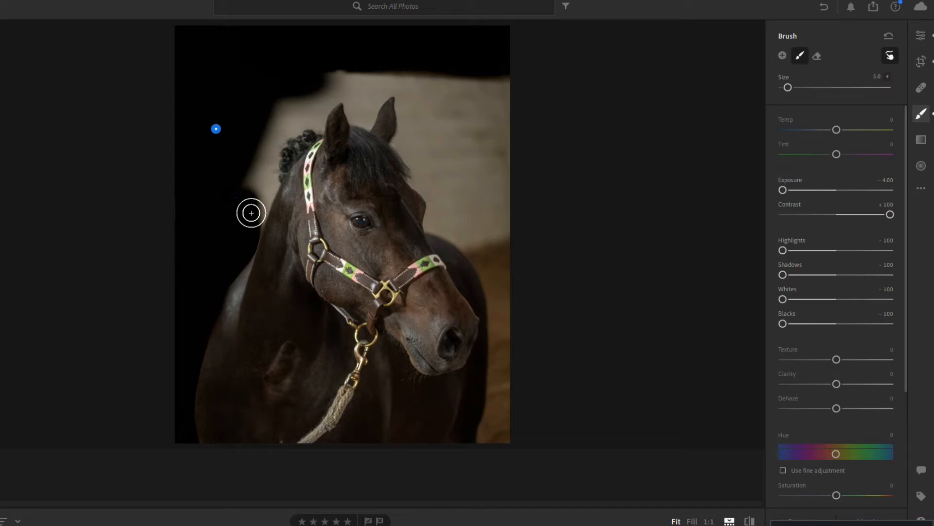
{"action": "mouse_move", "coordinate": [255, 152]}
{"action": "left_mouse_down"}
{"action": "mouse_move", "coordinate": [265, 180]}
{"action": "mouse_move", "coordinate": [255, 224]}
{"action": "mouse_move", "coordinate": [273, 177]}
{"action": "mouse_move", "coordinate": [279, 99]}
{"action": "mouse_move", "coordinate": [278, 138]}
{"action": "mouse_move", "coordinate": [299, 119]}
{"action": "mouse_move", "coordinate": [288, 131]}
{"action": "mouse_move", "coordinate": [297, 120]}
{"action": "mouse_move", "coordinate": [320, 129]}
{"action": "mouse_move", "coordinate": [321, 118]}
{"action": "mouse_move", "coordinate": [318, 131]}
{"action": "mouse_move", "coordinate": [342, 90]}
{"action": "mouse_move", "coordinate": [316, 100]}
{"action": "mouse_move", "coordinate": [292, 129]}
{"action": "mouse_move", "coordinate": [303, 105]}
{"action": "mouse_move", "coordinate": [346, 79]}
{"action": "mouse_move", "coordinate": [340, 67]}
{"action": "mouse_move", "coordinate": [354, 94]}
{"action": "left_mouse_up"}
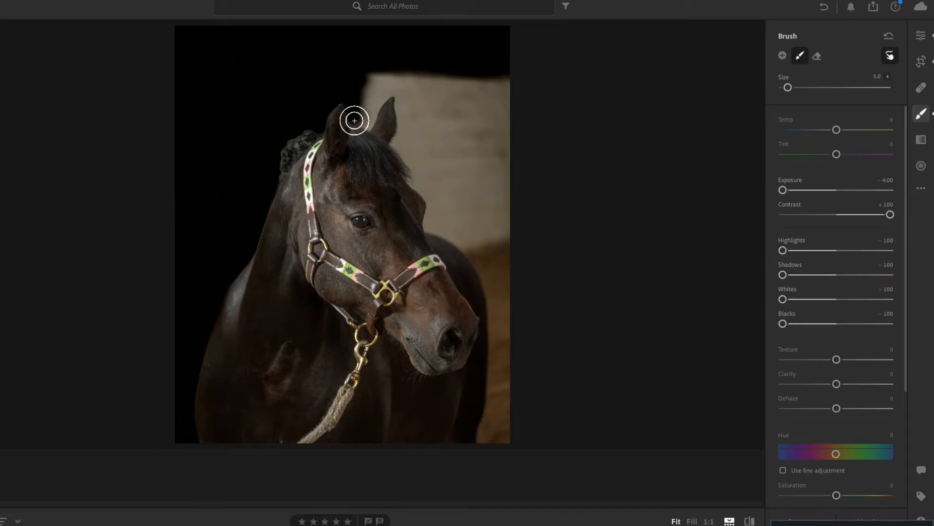
Paint out the background between the ears and in front of the horse's face, enlarging the brush to size 10 for the open areas
{"action": "mouse_move", "coordinate": [369, 125]}
{"action": "left_mouse_down"}
{"action": "mouse_move", "coordinate": [385, 97]}
{"action": "mouse_move", "coordinate": [362, 121]}
{"action": "mouse_move", "coordinate": [383, 89]}
{"action": "mouse_move", "coordinate": [368, 100]}
{"action": "mouse_move", "coordinate": [368, 81]}
{"action": "mouse_move", "coordinate": [362, 108]}
{"action": "mouse_move", "coordinate": [380, 76]}
{"action": "mouse_move", "coordinate": [379, 85]}
{"action": "mouse_move", "coordinate": [404, 93]}
{"action": "mouse_move", "coordinate": [403, 146]}
{"action": "mouse_move", "coordinate": [406, 137]}
{"action": "mouse_move", "coordinate": [394, 142]}
{"action": "mouse_move", "coordinate": [415, 161]}
{"action": "mouse_move", "coordinate": [404, 149]}
{"action": "mouse_move", "coordinate": [420, 191]}
{"action": "mouse_move", "coordinate": [440, 157]}
{"action": "mouse_move", "coordinate": [422, 130]}
{"action": "mouse_move", "coordinate": [406, 139]}
{"action": "mouse_move", "coordinate": [410, 113]}
{"action": "mouse_move", "coordinate": [420, 116]}
{"action": "mouse_move", "coordinate": [402, 66]}
{"action": "mouse_move", "coordinate": [422, 109]}
{"action": "mouse_move", "coordinate": [416, 66]}
{"action": "mouse_move", "coordinate": [423, 86]}
{"action": "mouse_move", "coordinate": [455, 102]}
{"action": "left_mouse_up"}
{"action": "key", "text": "bracketright"}
{"action": "mouse_move", "coordinate": [448, 104]}
{"action": "left_mouse_down"}
{"action": "mouse_move", "coordinate": [480, 94]}
{"action": "mouse_move", "coordinate": [502, 114]}
{"action": "mouse_move", "coordinate": [503, 68]}
{"action": "mouse_move", "coordinate": [509, 105]}
{"action": "mouse_move", "coordinate": [494, 176]}
{"action": "mouse_move", "coordinate": [469, 133]}
{"action": "mouse_move", "coordinate": [460, 147]}
{"action": "mouse_move", "coordinate": [440, 118]}
{"action": "mouse_move", "coordinate": [440, 109]}
{"action": "mouse_move", "coordinate": [462, 201]}
{"action": "mouse_move", "coordinate": [455, 180]}
{"action": "mouse_move", "coordinate": [496, 169]}
{"action": "mouse_move", "coordinate": [501, 307]}
{"action": "mouse_move", "coordinate": [511, 337]}
{"action": "mouse_move", "coordinate": [501, 449]}
{"action": "mouse_move", "coordinate": [511, 422]}
{"action": "mouse_move", "coordinate": [499, 388]}
{"action": "left_mouse_up"}
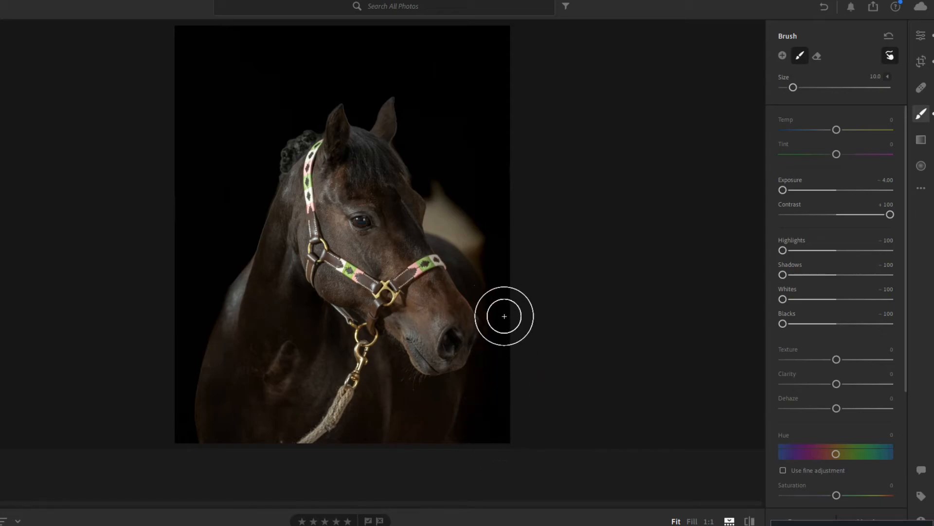
{"action": "mouse_move", "coordinate": [488, 274]}
{"action": "left_mouse_down"}
{"action": "mouse_move", "coordinate": [459, 217]}
{"action": "mouse_move", "coordinate": [467, 208]}
{"action": "left_mouse_up"}
Reduce the brush size to 5 and paint out the remaining light patch between the horse's face and its back
{"action": "key", "text": "bracketleft"}
{"action": "key", "text": "bracketleft"}
{"action": "key", "text": "bracketleft"}
{"action": "key", "text": "bracketleft"}
{"action": "key", "text": "bracketleft"}
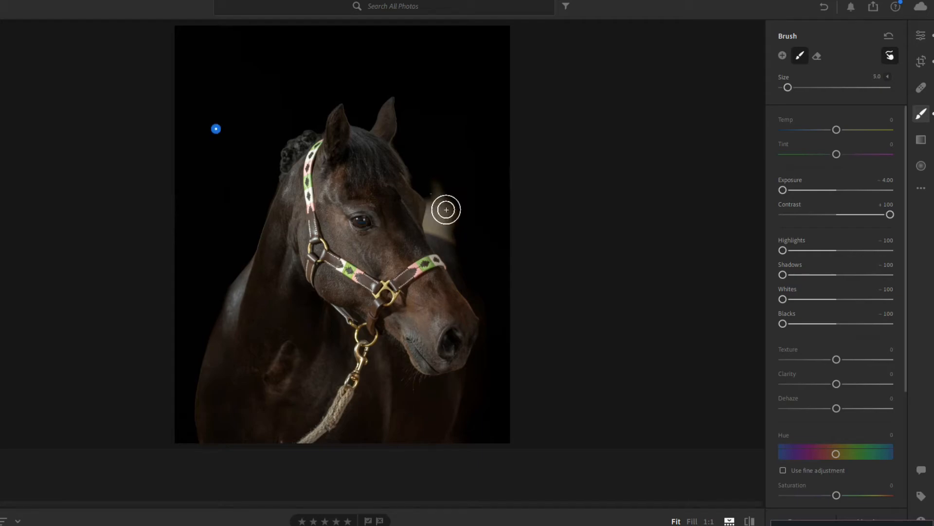
{"action": "mouse_move", "coordinate": [455, 234]}
{"action": "left_mouse_down"}
{"action": "mouse_move", "coordinate": [427, 226]}
{"action": "mouse_move", "coordinate": [442, 193]}
{"action": "mouse_move", "coordinate": [436, 201]}
{"action": "mouse_move", "coordinate": [452, 220]}
{"action": "mouse_move", "coordinate": [459, 206]}
{"action": "mouse_move", "coordinate": [455, 220]}
{"action": "mouse_move", "coordinate": [427, 227]}
{"action": "mouse_move", "coordinate": [478, 236]}
{"action": "mouse_move", "coordinate": [490, 219]}
{"action": "left_mouse_up"}
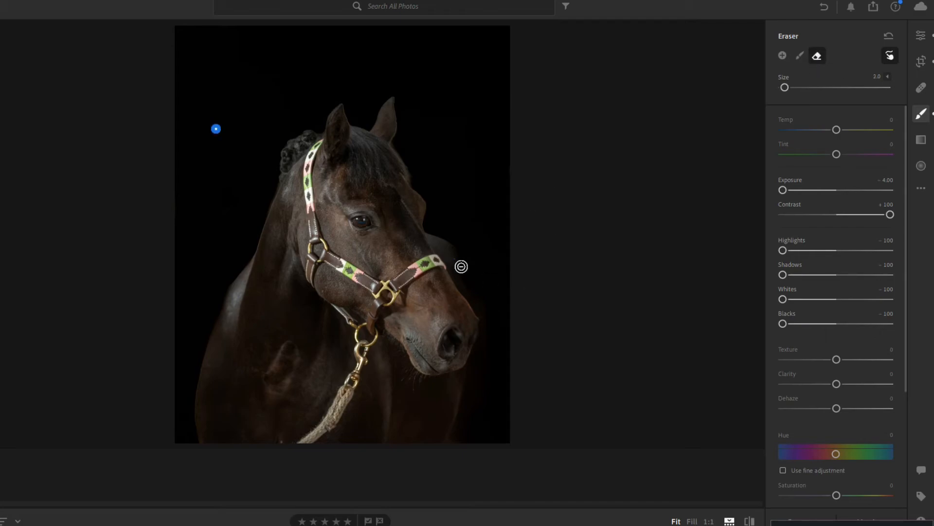
Erase the brush mask where it spills onto the horse's muzzle, chest, shoulder and neck
{"action": "left_click_drag", "start_coordinate": [472, 294], "coordinate": [477, 300]}
{"action": "mouse_move", "coordinate": [470, 345]}
{"action": "left_mouse_down"}
{"action": "mouse_move", "coordinate": [482, 340]}
{"action": "mouse_move", "coordinate": [460, 424]}
{"action": "mouse_move", "coordinate": [286, 358]}
{"action": "left_mouse_up"}
{"action": "left_click_drag", "start_coordinate": [230, 299], "coordinate": [226, 323]}
{"action": "mouse_move", "coordinate": [203, 434]}
{"action": "left_mouse_down"}
{"action": "mouse_move", "coordinate": [271, 389]}
{"action": "mouse_move", "coordinate": [282, 202]}
{"action": "left_mouse_up"}
Switch back to painting with a size 3 brush and touch up the dark background along the mane and forehead edges
{"action": "left_click", "coordinate": [800, 56]}
{"action": "mouse_move", "coordinate": [272, 184]}
{"action": "left_mouse_down"}
{"action": "mouse_move", "coordinate": [256, 230]}
{"action": "mouse_move", "coordinate": [271, 175]}
{"action": "mouse_move", "coordinate": [271, 192]}
{"action": "mouse_move", "coordinate": [274, 182]}
{"action": "mouse_move", "coordinate": [265, 117]}
{"action": "mouse_move", "coordinate": [317, 129]}
{"action": "mouse_move", "coordinate": [318, 117]}
{"action": "mouse_move", "coordinate": [209, 188]}
{"action": "left_mouse_up"}
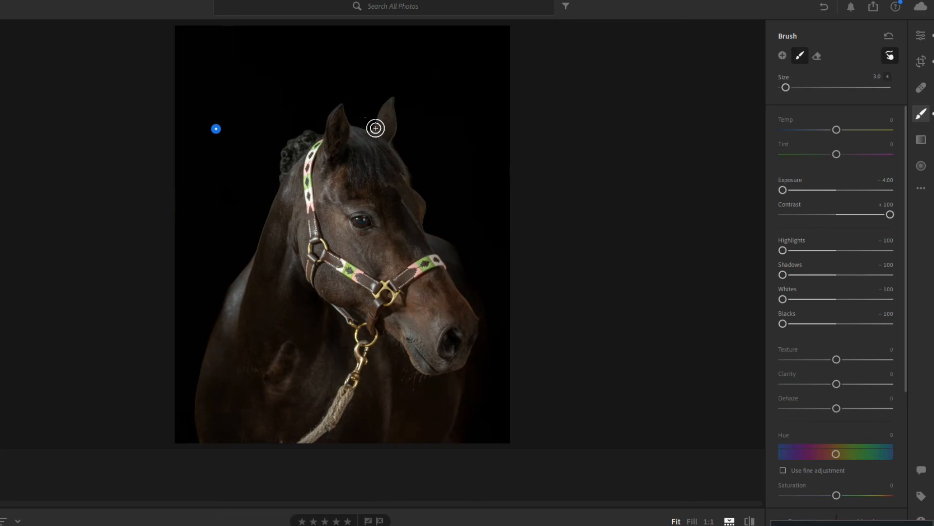
{"action": "mouse_move", "coordinate": [407, 148]}
{"action": "left_mouse_down"}
{"action": "mouse_move", "coordinate": [392, 144]}
{"action": "mouse_move", "coordinate": [443, 185]}
{"action": "left_mouse_up"}
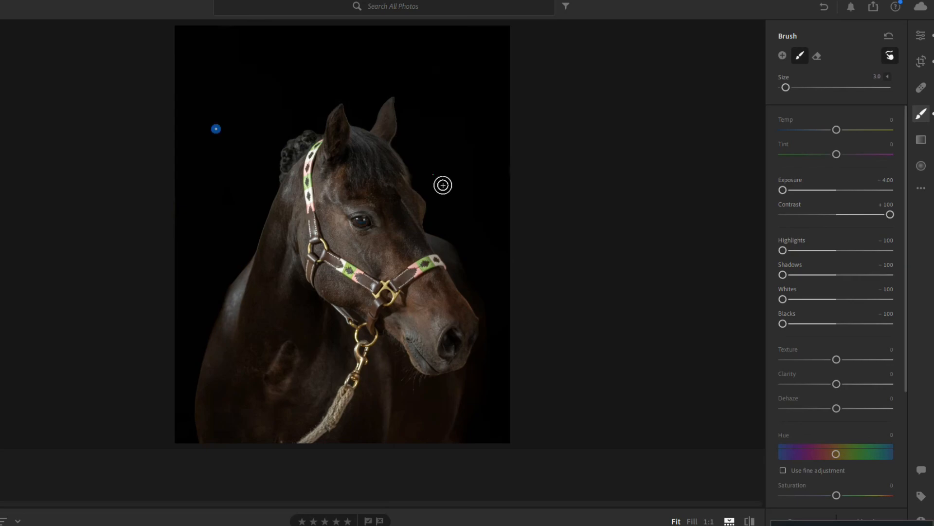